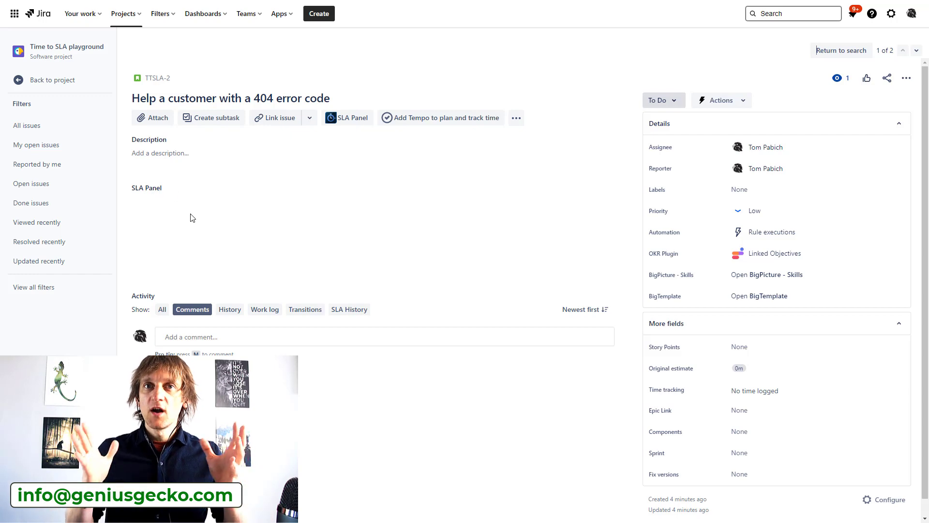
# Step: Check the SLA Panel section and the available status transitions of issue TTSLA-2
pyautogui.moveTo(171, 192)
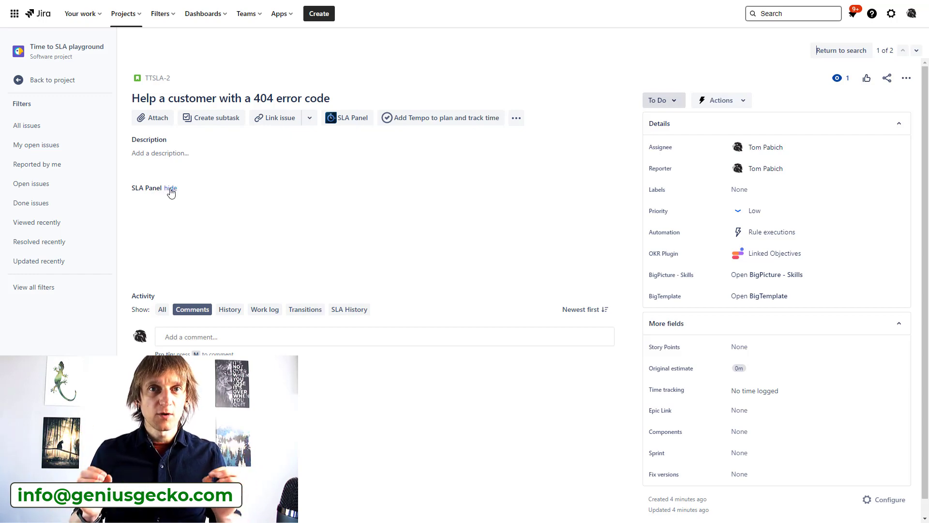
pyautogui.click(170, 189)
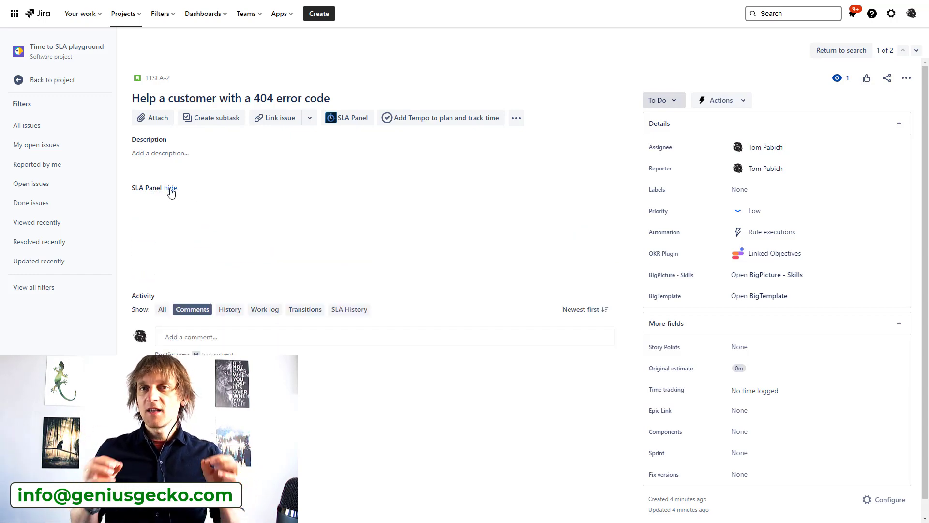
pyautogui.click(172, 190)
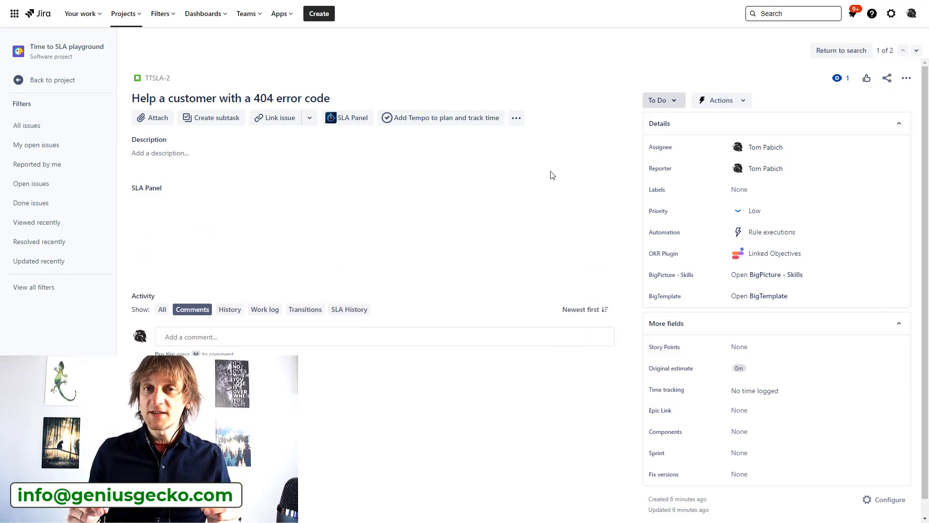
pyautogui.click(672, 101)
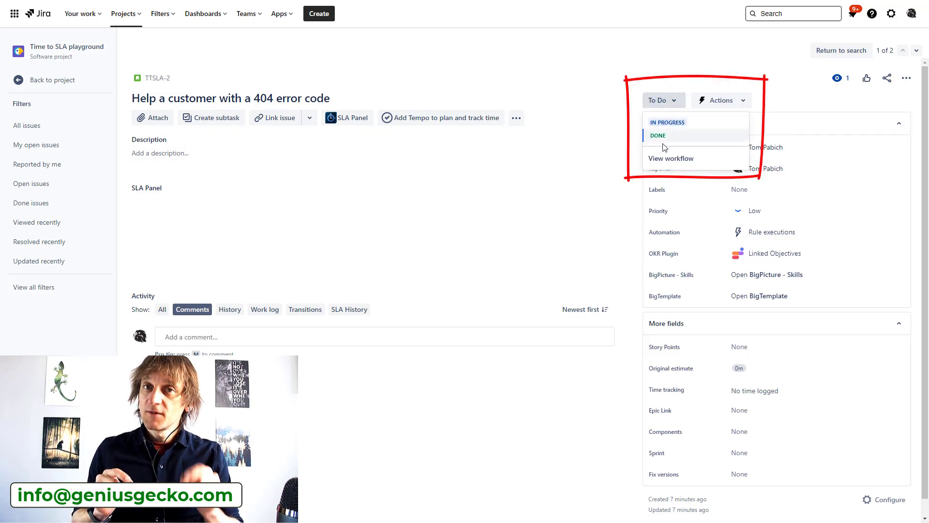
pyautogui.click(612, 160)
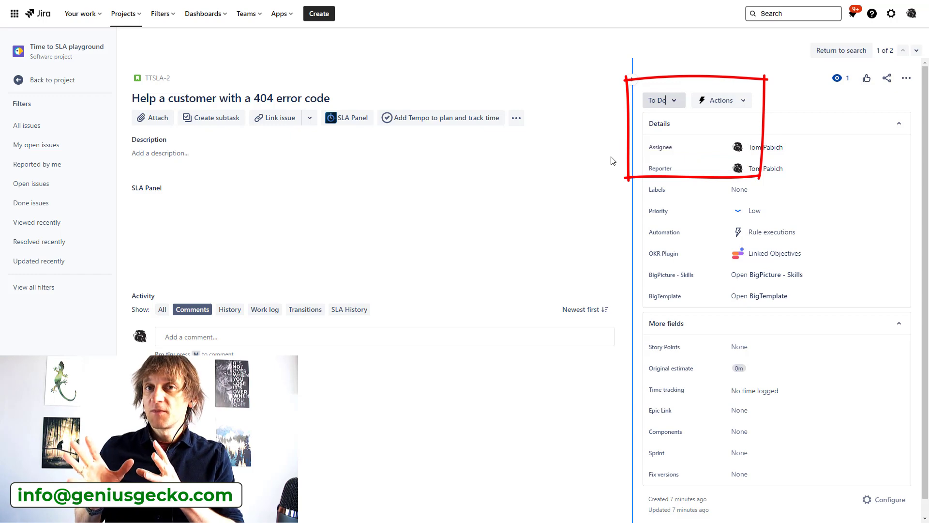
# Step: Open the Example SLA definition for editing in the Time To SLA app
pyautogui.click(290, 18)
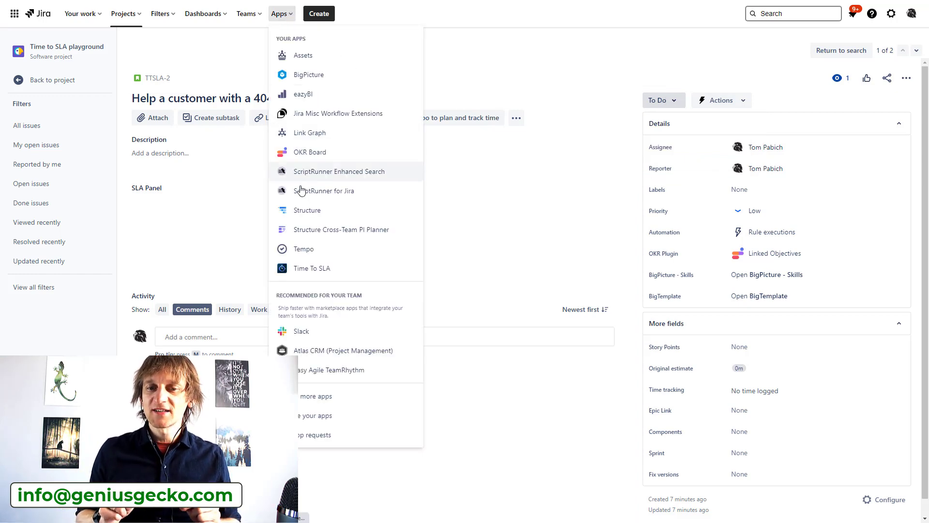
pyautogui.click(310, 268)
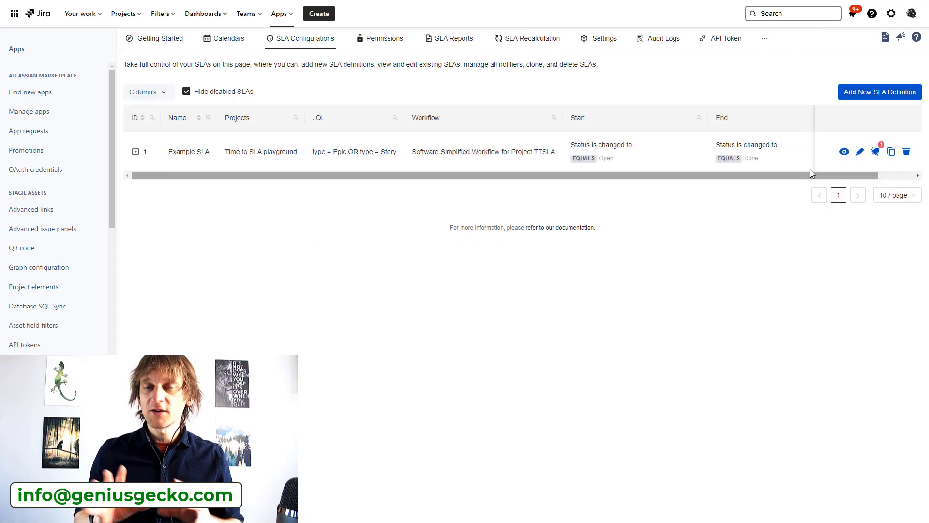
pyautogui.click(860, 153)
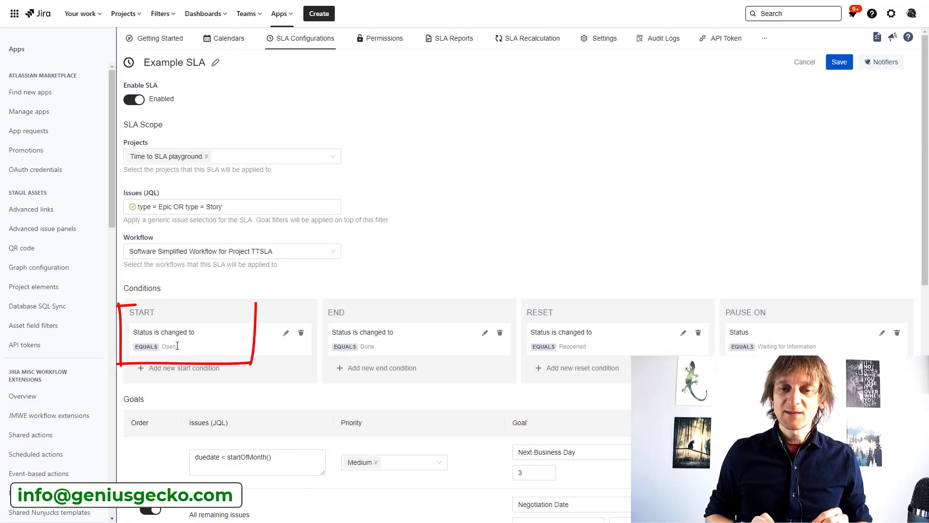
# Step: Replace the Open status with To Do in Example SLA's start condition
pyautogui.click(287, 333)
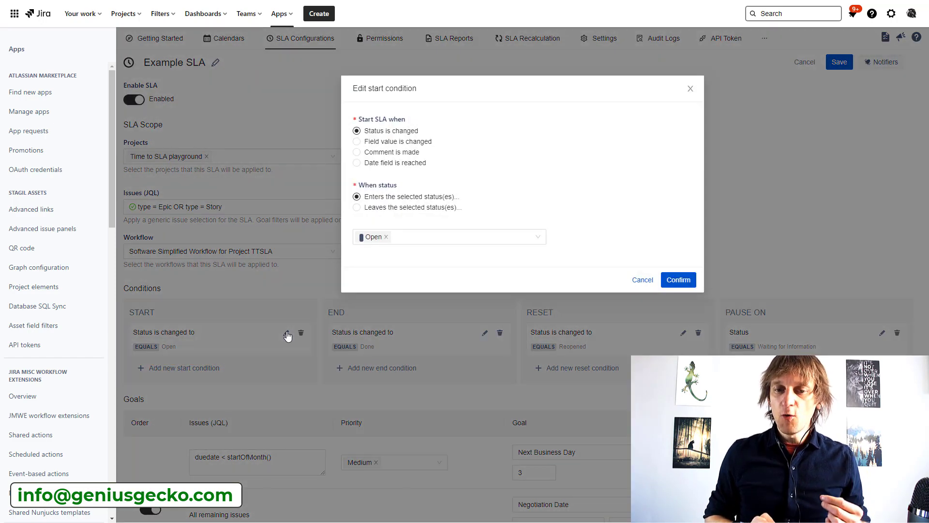
pyautogui.click(386, 237)
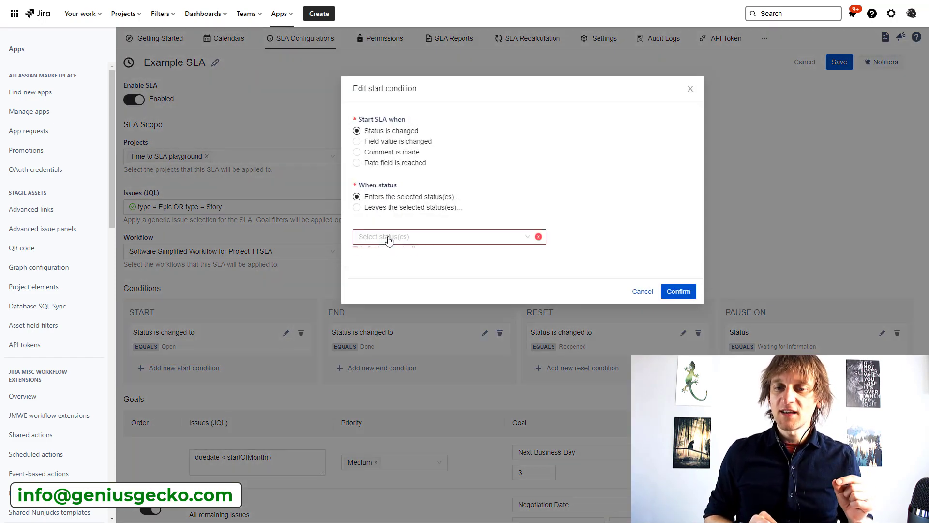
pyautogui.click(388, 237)
pyautogui.click(382, 302)
pyautogui.click(677, 280)
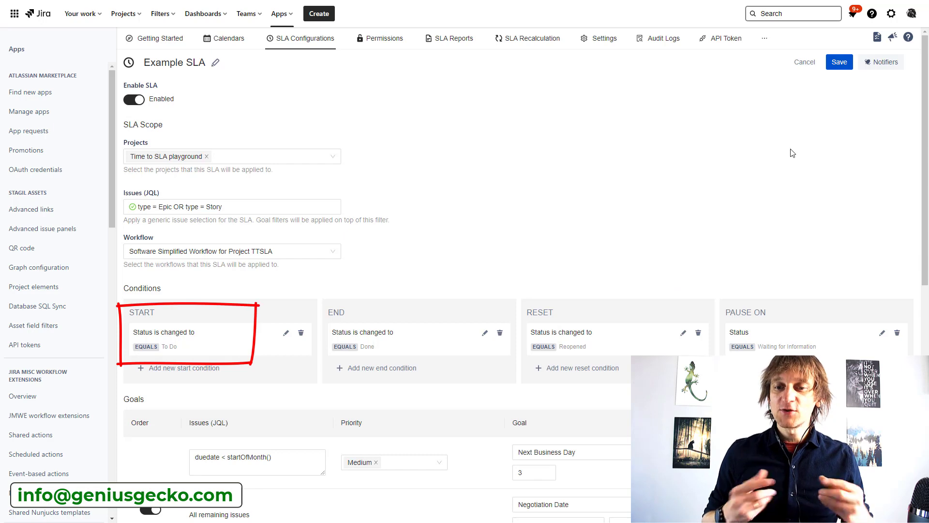
# Step: Save the SLA definition and run an SLA recalculation for Example SLA
pyautogui.click(842, 66)
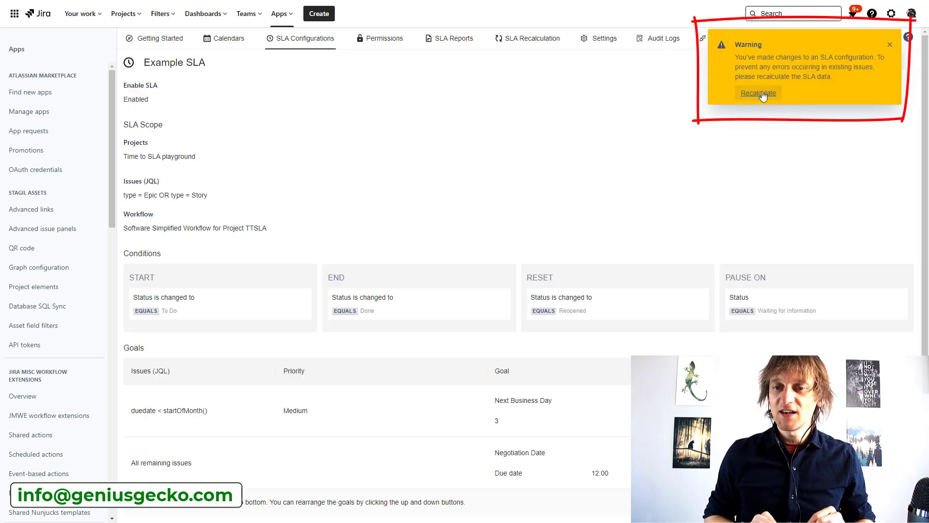
pyautogui.click(762, 96)
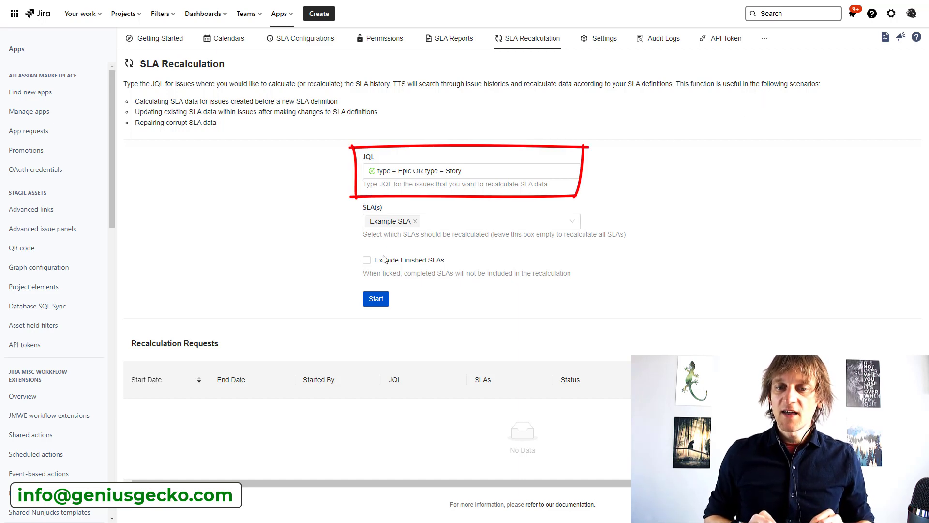
pyautogui.click(376, 299)
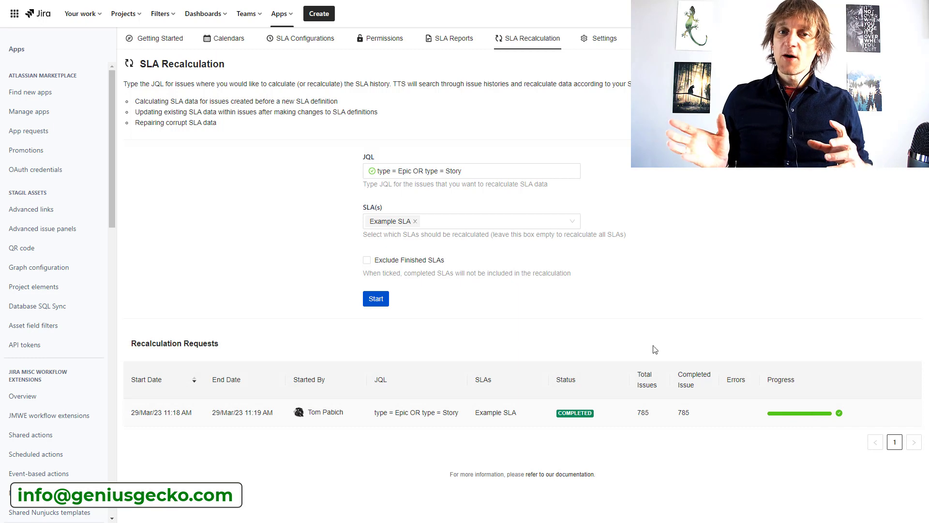
# Step: Open issue TTSLA-2 from the Time to SLA playground project's issue list
pyautogui.click(120, 15)
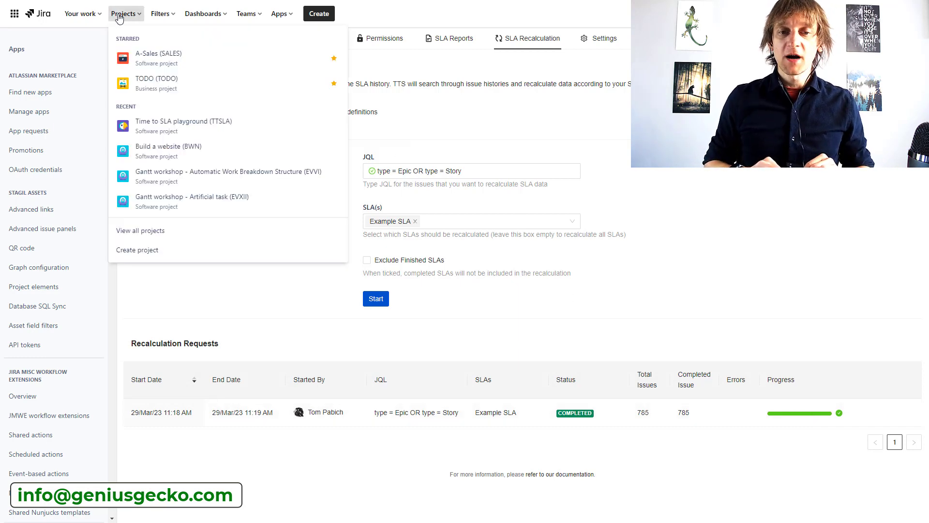
pyautogui.click(157, 128)
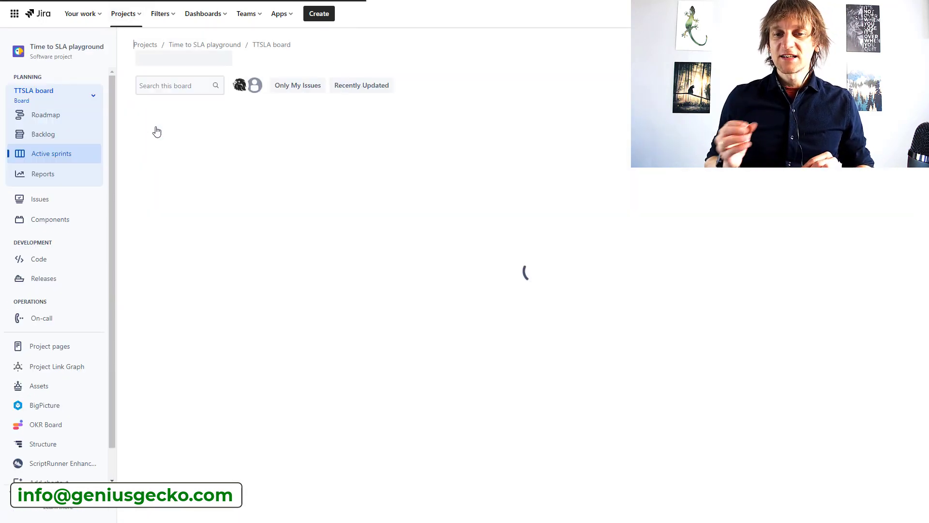
pyautogui.click(51, 204)
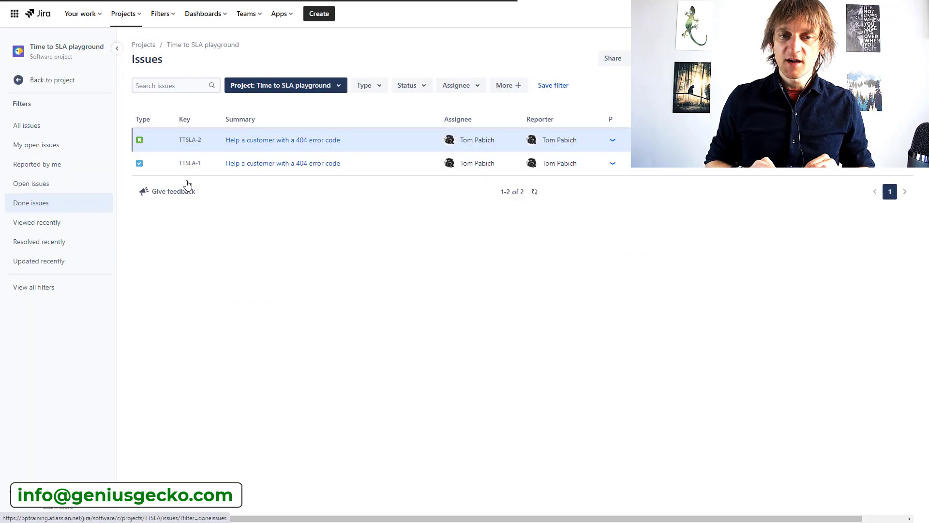
pyautogui.click(246, 140)
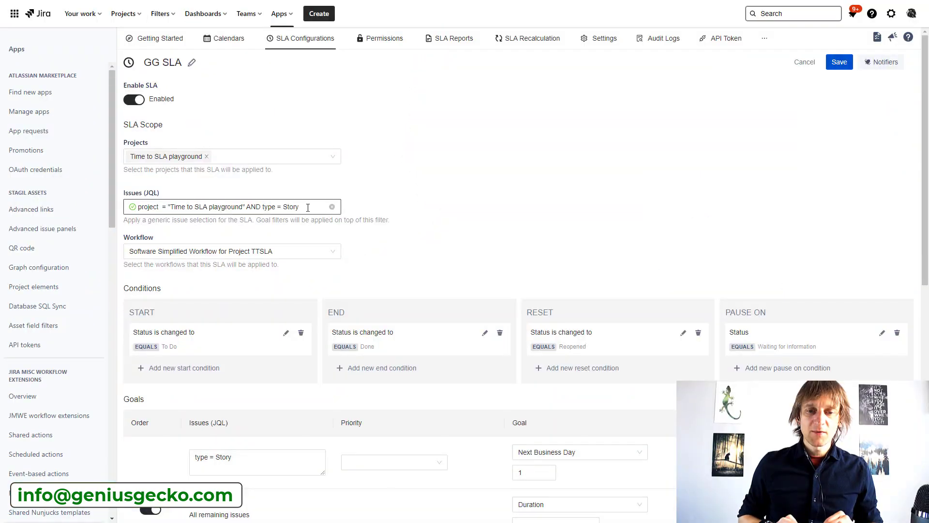
# Step: Examine the JQL query that sets the issue scope of the GG SLA definition
pyautogui.moveTo(306, 207); pyautogui.dragTo(137, 206)
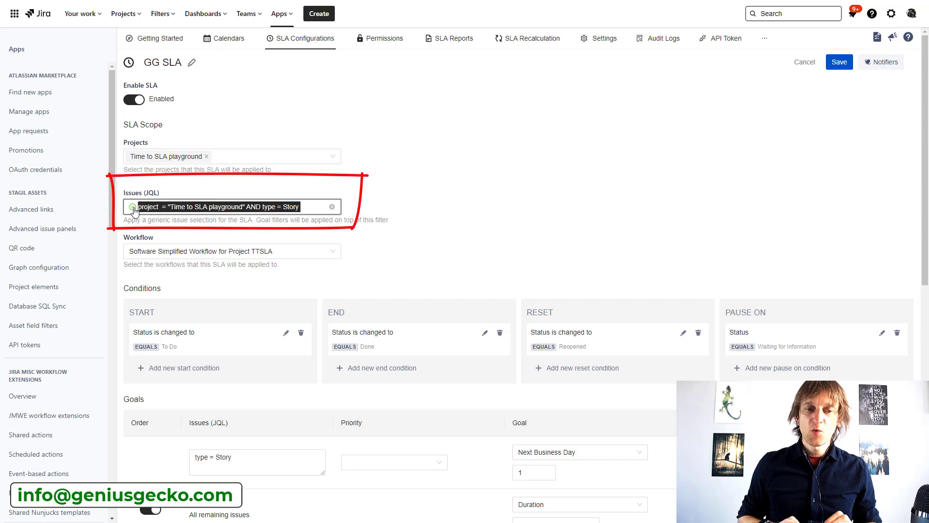
pyautogui.click(377, 210)
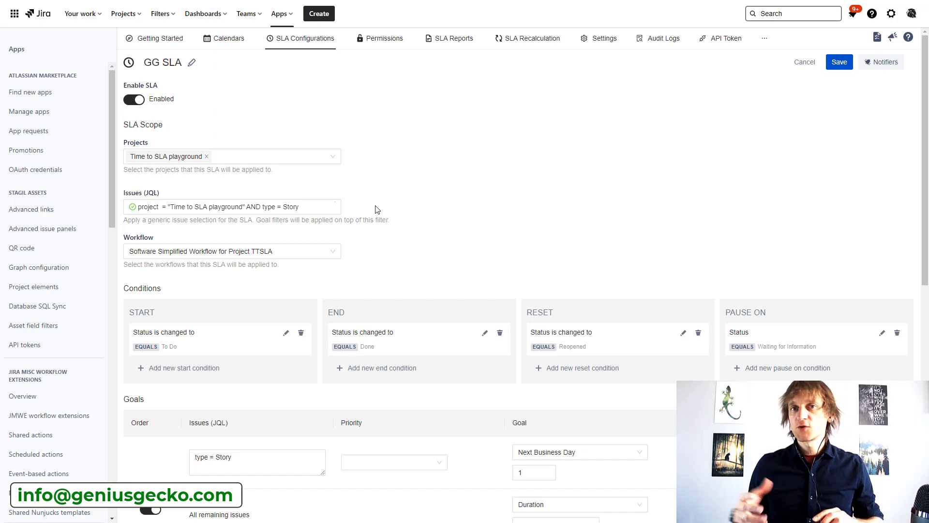
pyautogui.moveTo(333, 207); pyautogui.dragTo(144, 207)
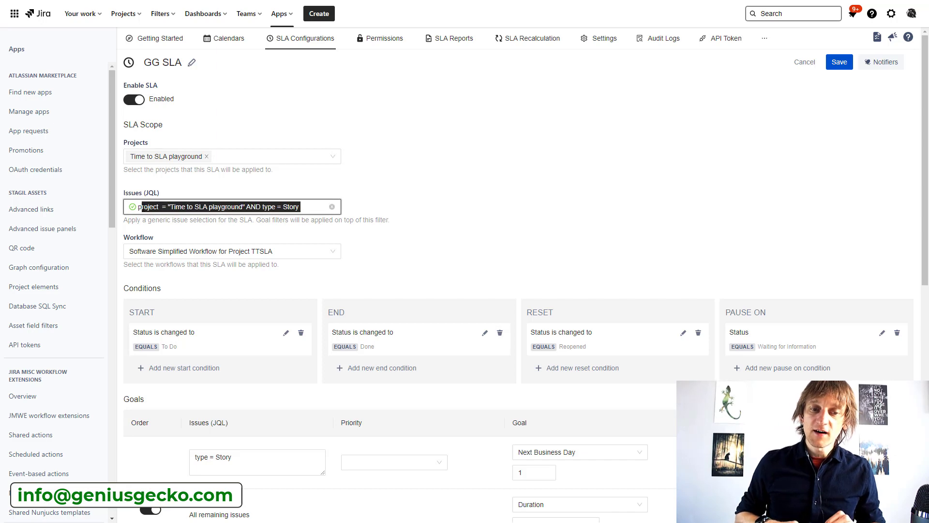
pyautogui.click(367, 206)
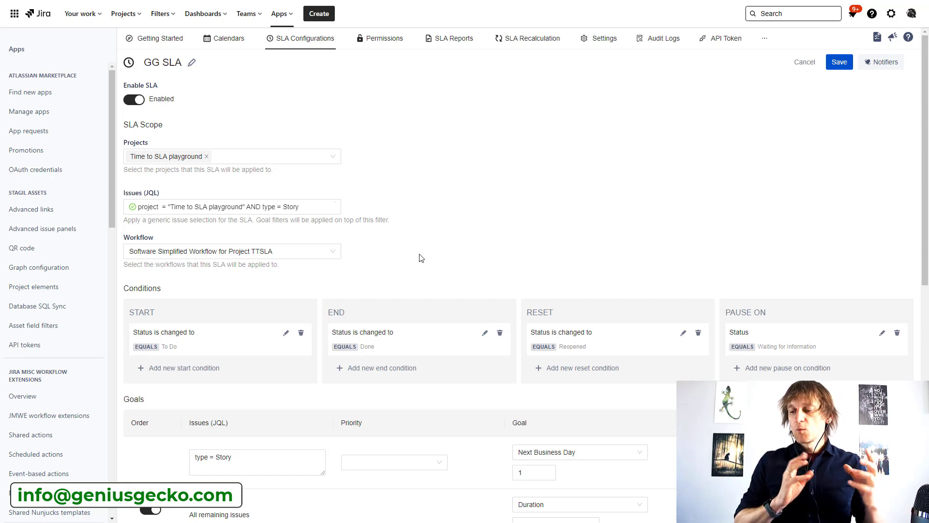
# Step: Review the goal types available for the type = Story goal of GG SLA without changing the selection
pyautogui.scroll(-3, 442, 262)
pyautogui.scroll(-2, 444, 262)
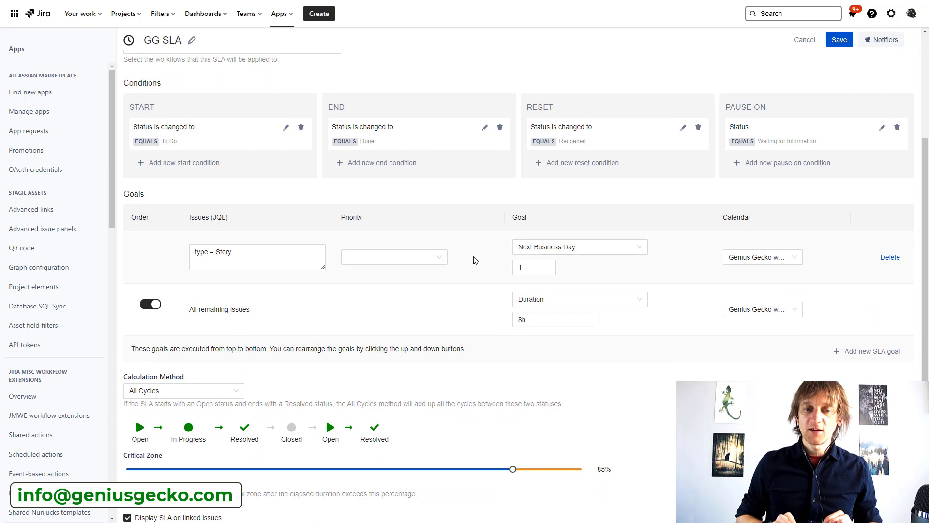
pyautogui.click(545, 248)
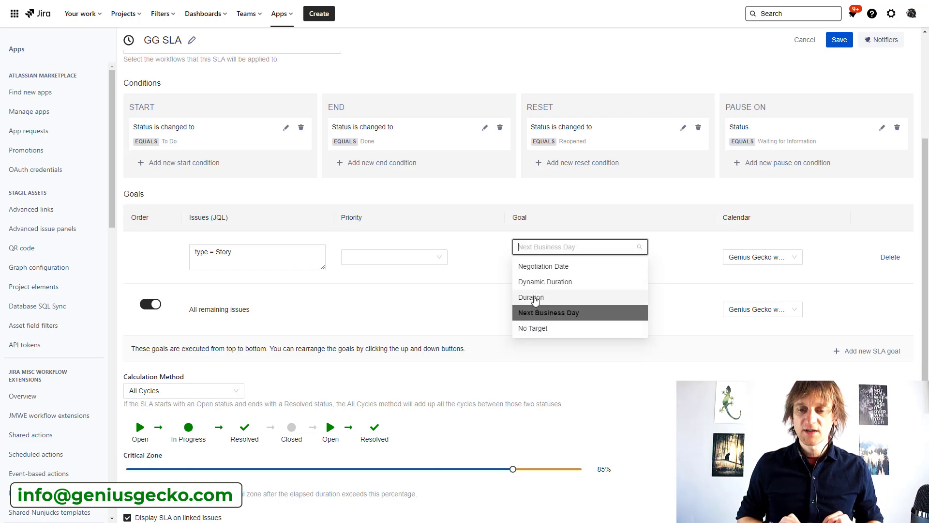
pyautogui.click(590, 375)
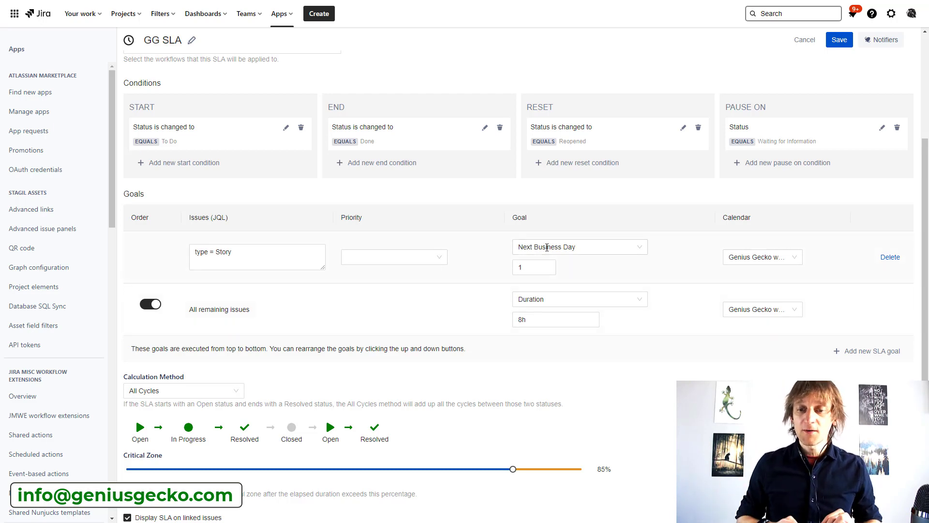
pyautogui.click(554, 248)
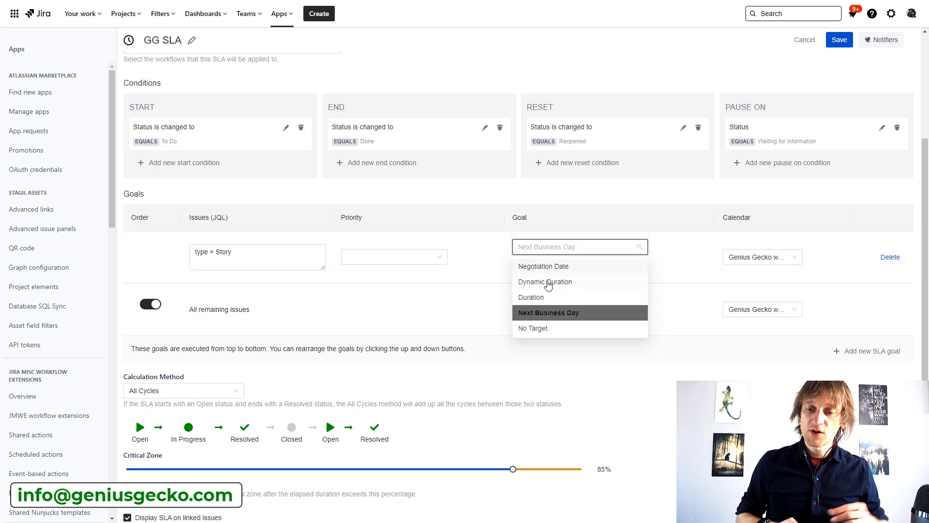
pyautogui.click(560, 392)
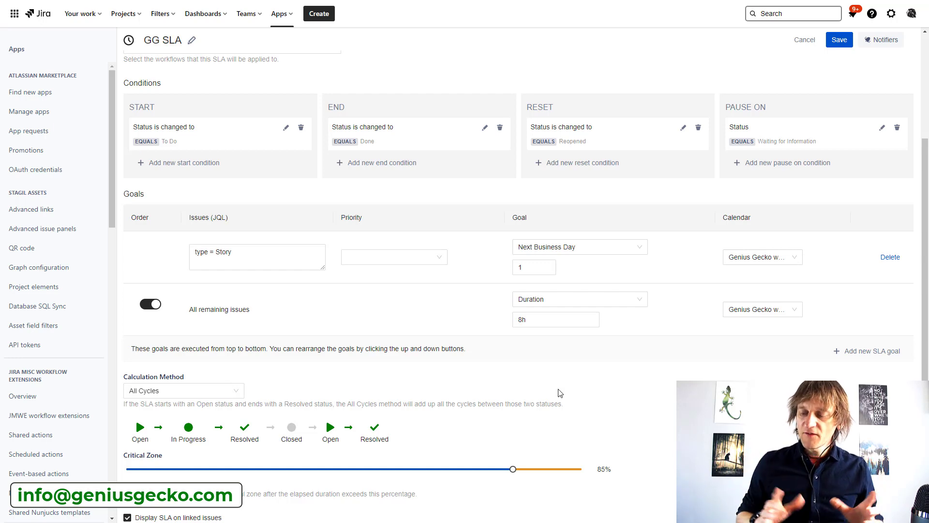
pyautogui.scroll(5, 559, 392)
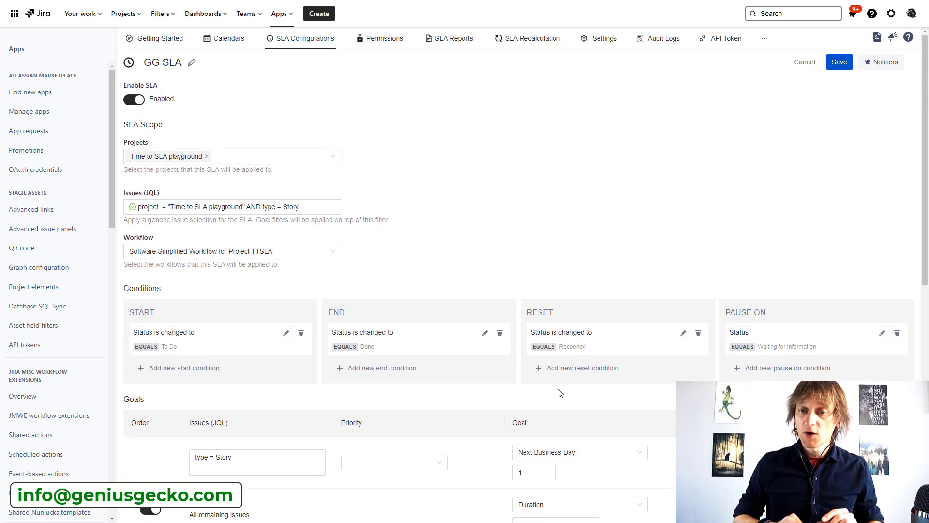
# Step: Review the Time to SLA permissions and the display options in the SLA Panel settings
pyautogui.click(396, 43)
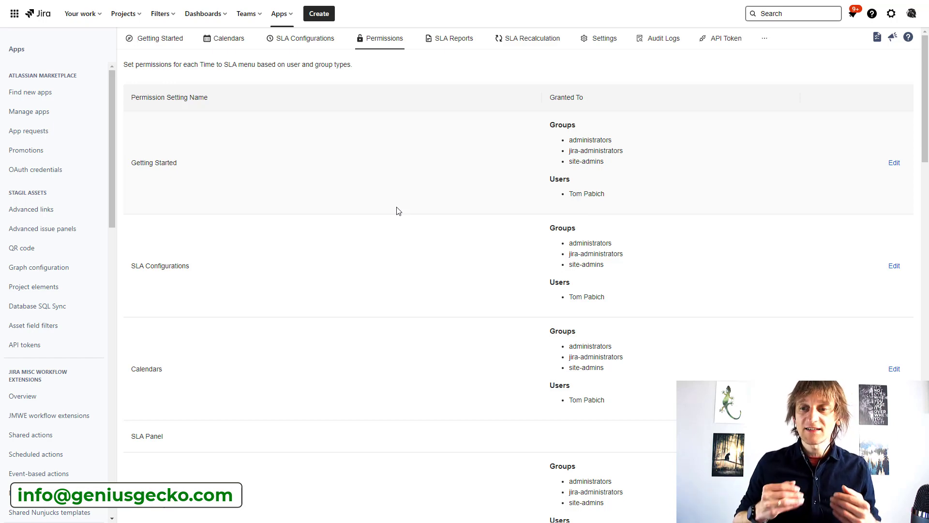
pyautogui.click(605, 39)
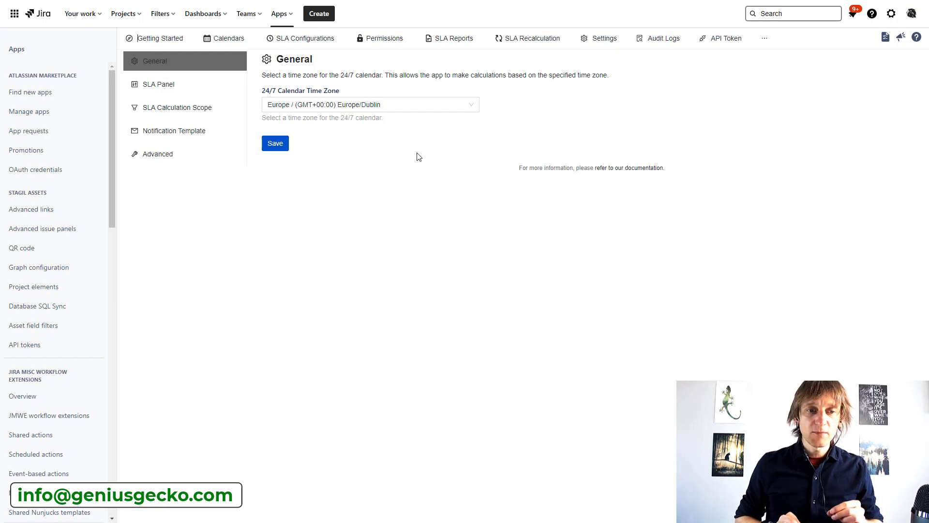
pyautogui.click(162, 87)
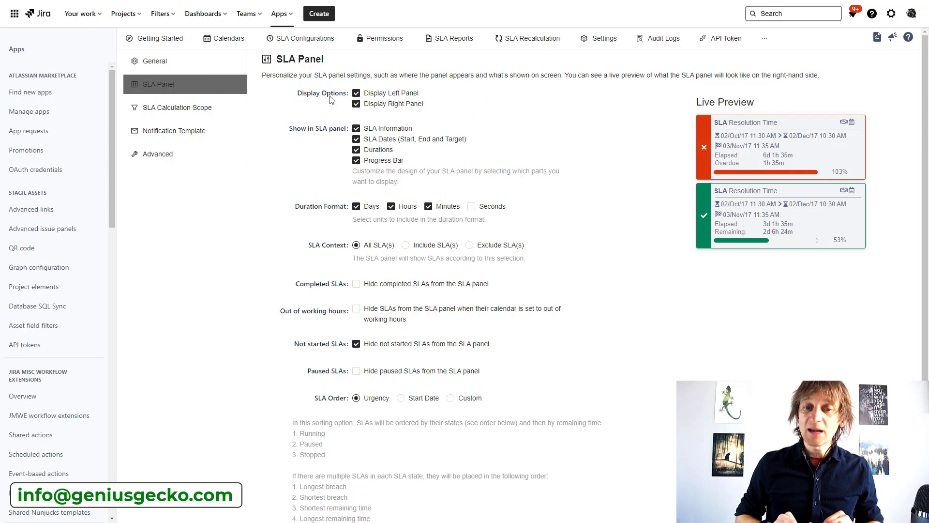
pyautogui.moveTo(298, 95); pyautogui.dragTo(346, 95)
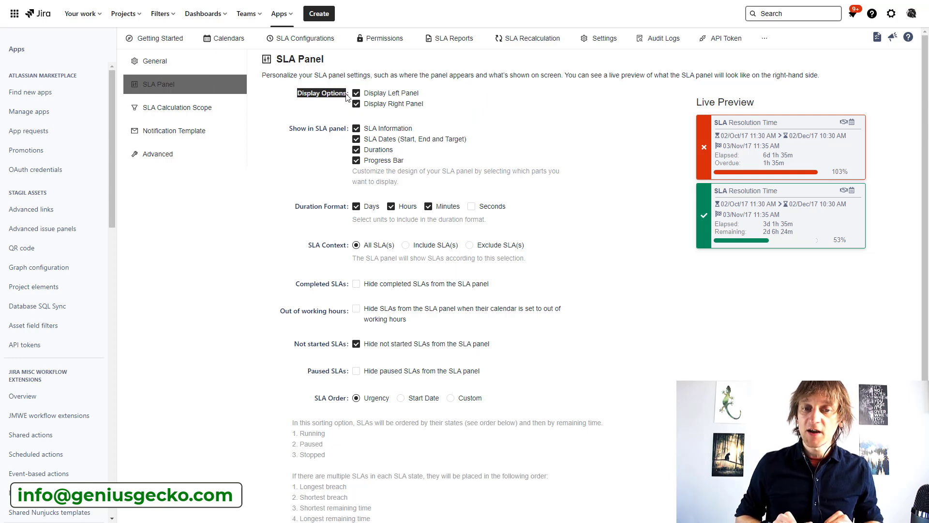